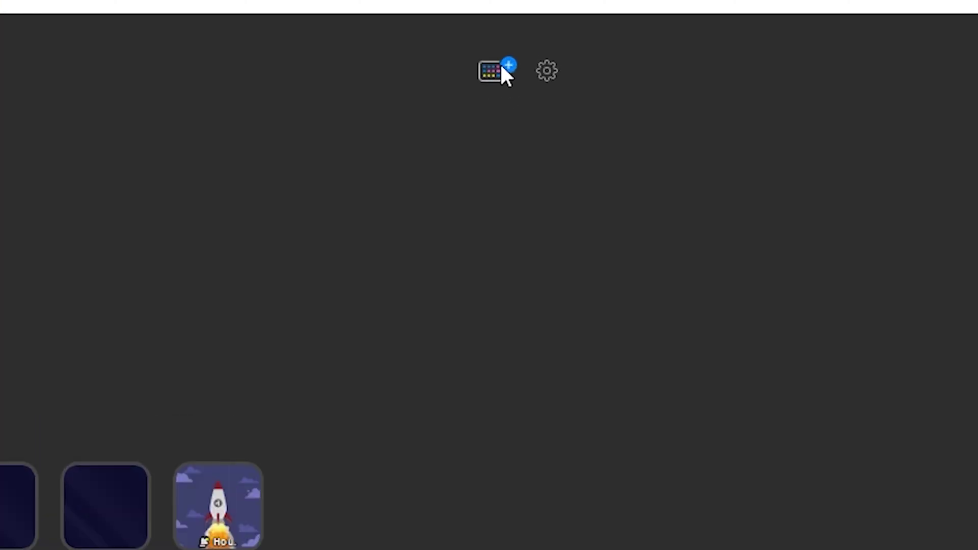
Search the Stream Deck Store for 'IFTTT' to confirm the plugin is installed.
click(501, 69)
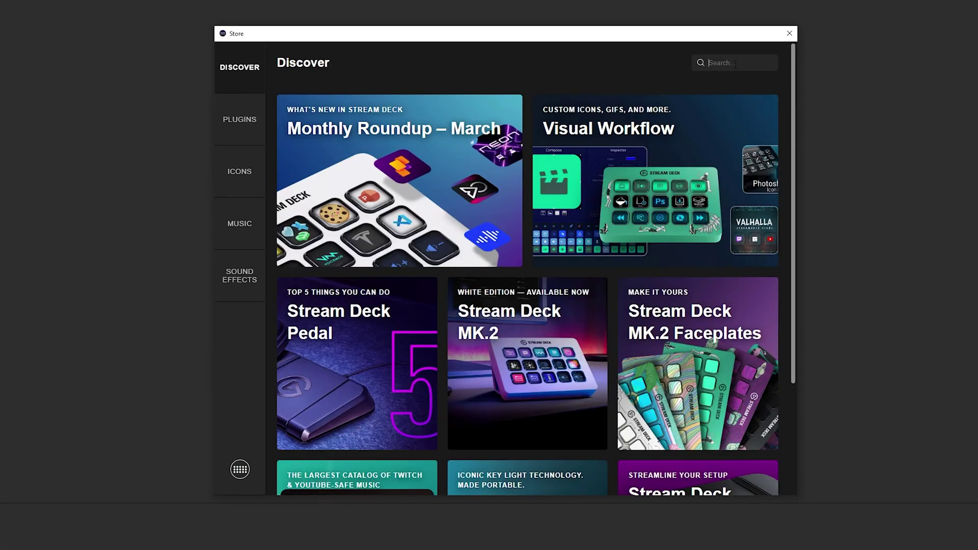
click(735, 62)
text(IFTTT)
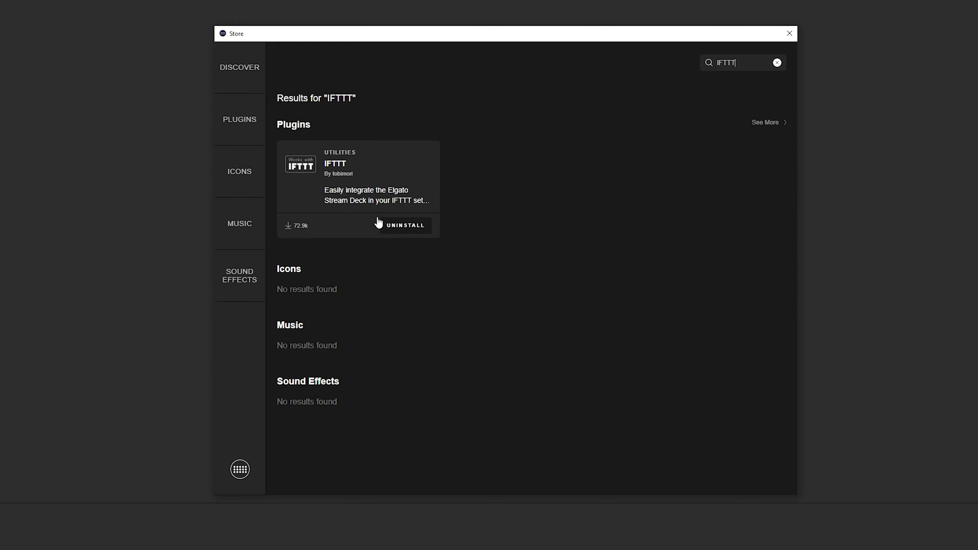
Place the IFTTT action, found by searching 'IFTT', on the row 3, column 6 key and select it.
click(790, 35)
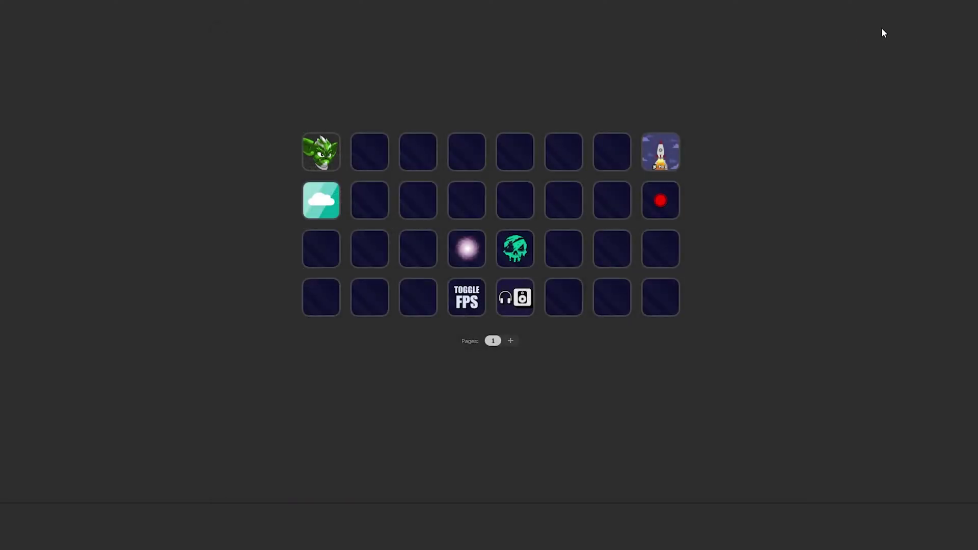
click(768, 59)
text(IFTT)
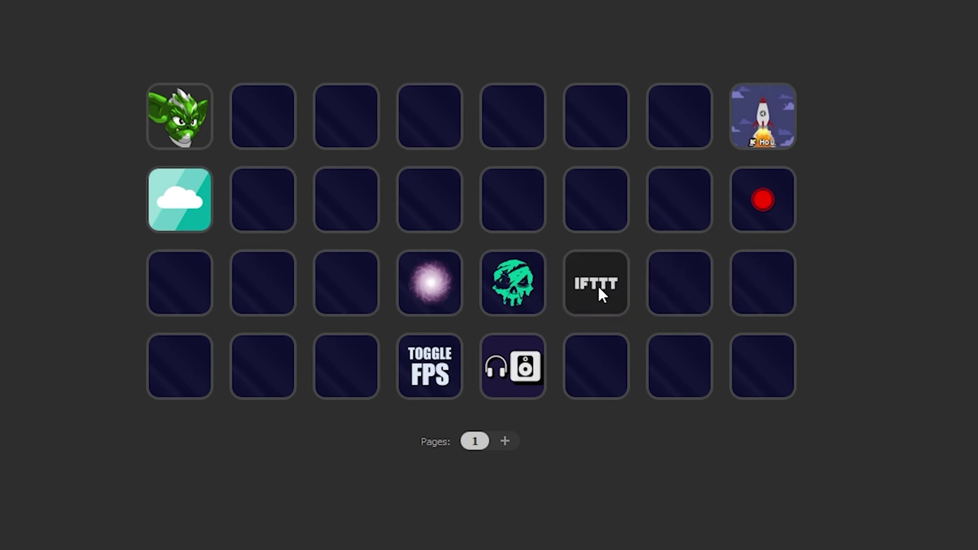
click(600, 286)
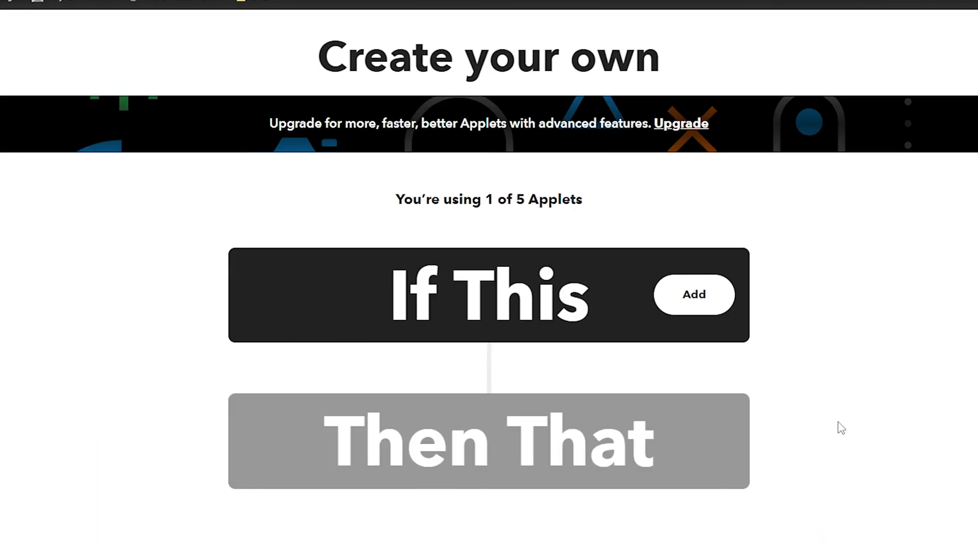
Add a Webhooks 'Receive a web request' trigger named daylight_on and select the name to copy.
click(688, 301)
text(web)
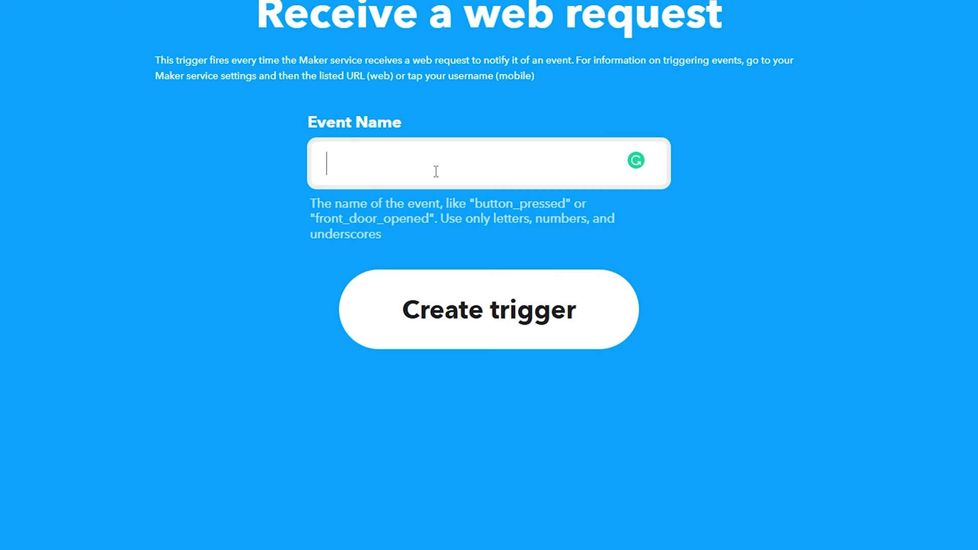
text(dayli)
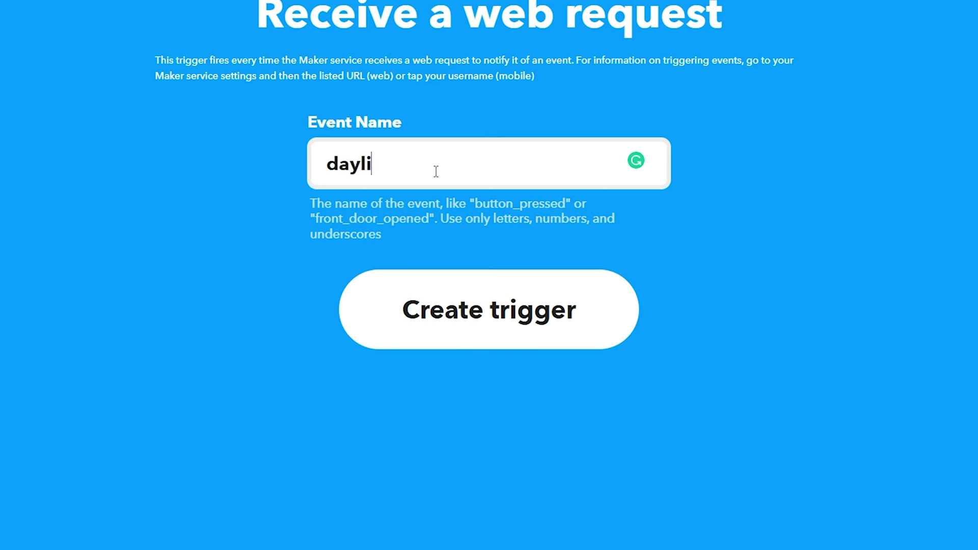
text(ght_on)
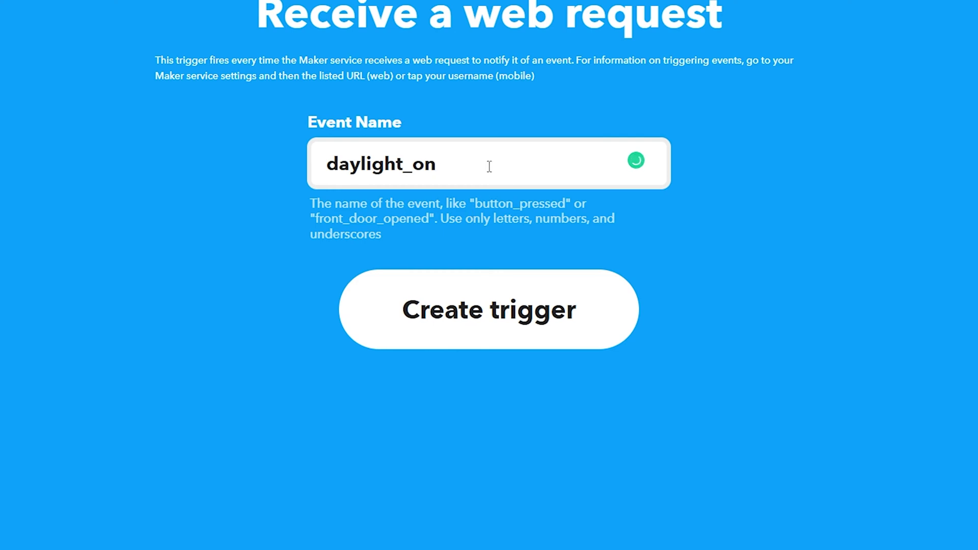
key(ctrl+a)
key(ctrl+c)
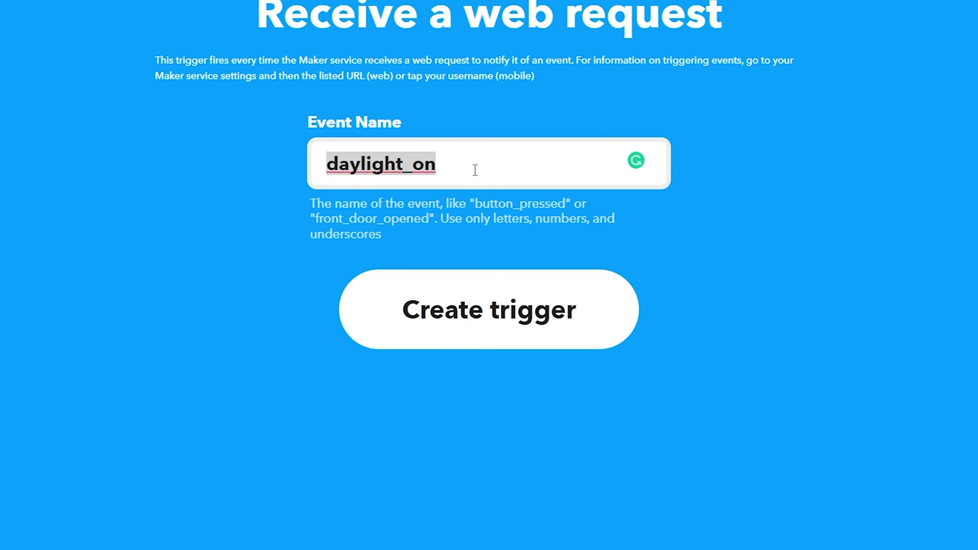
drag(450, 161, 323, 163)
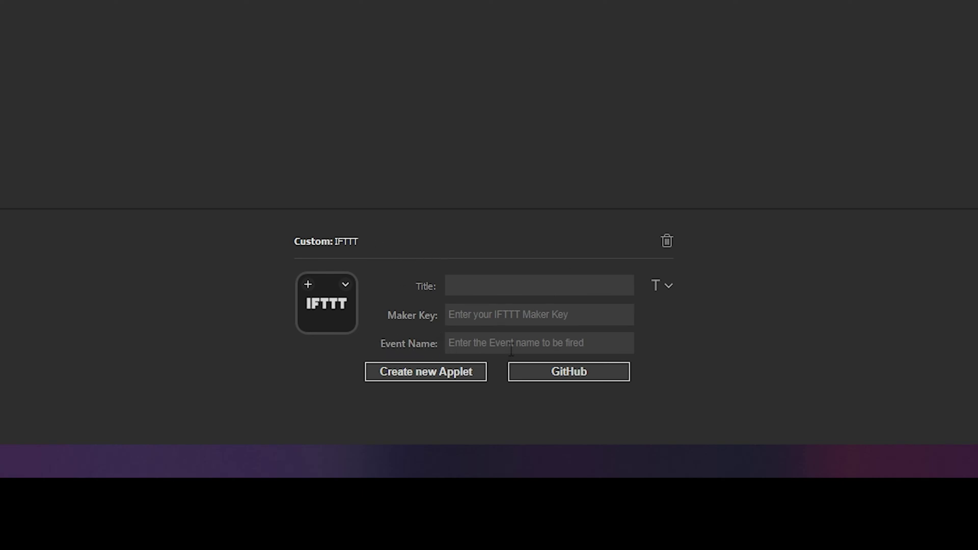
Paste daylight_on into the IFTTT key's Event Name field.
key(ctrl+v)
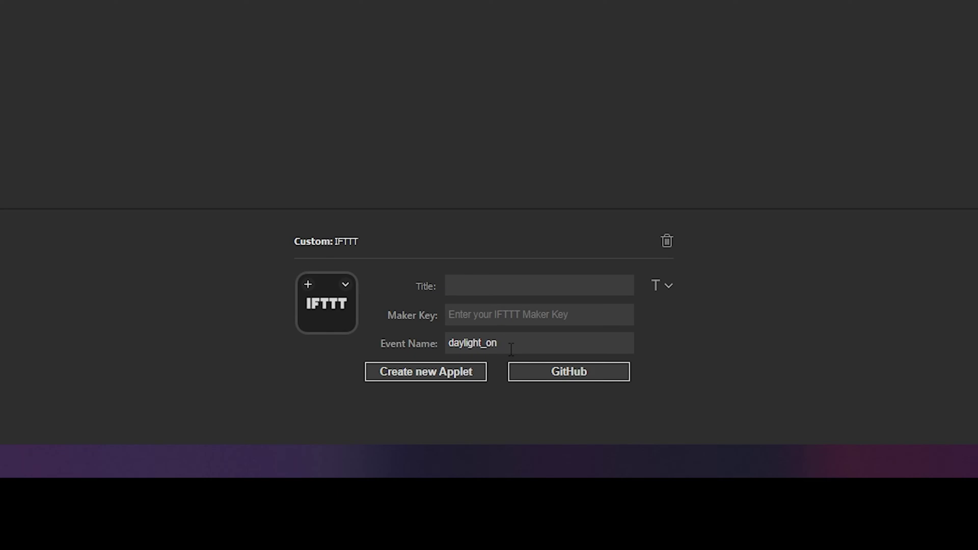
click(458, 314)
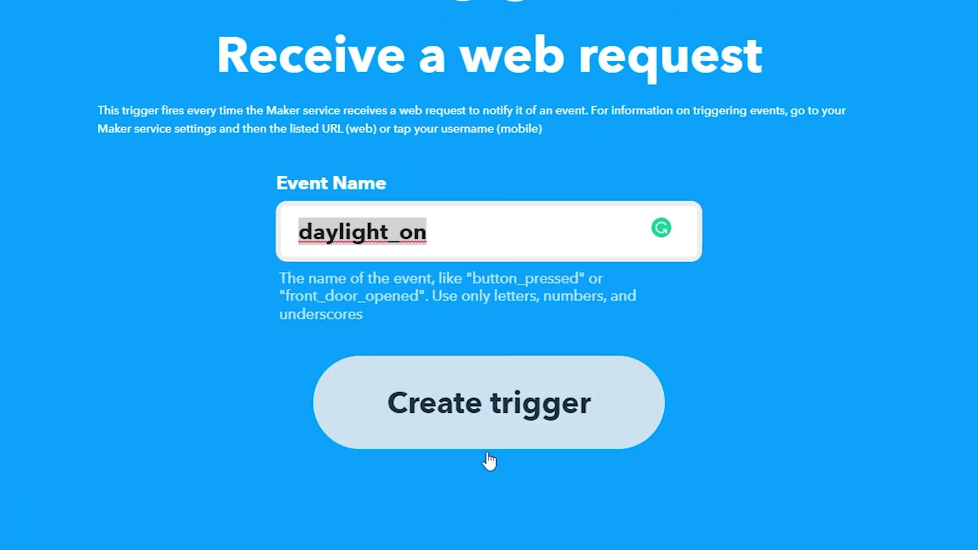
Create the daylight_on web-request trigger and begin adding the Then That action.
click(502, 422)
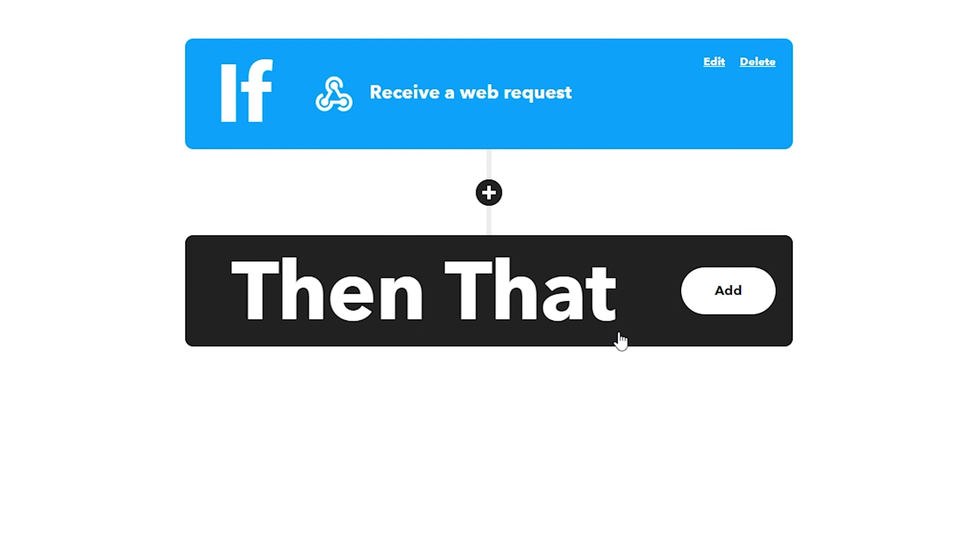
click(732, 300)
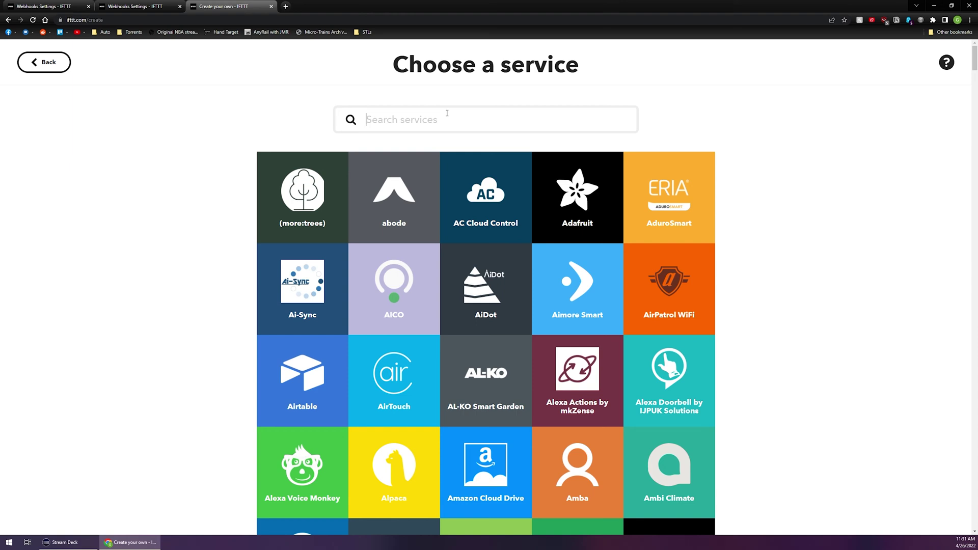
Pick the WiZ service's 'Activate a scene' action for the applet.
text(Wiz)
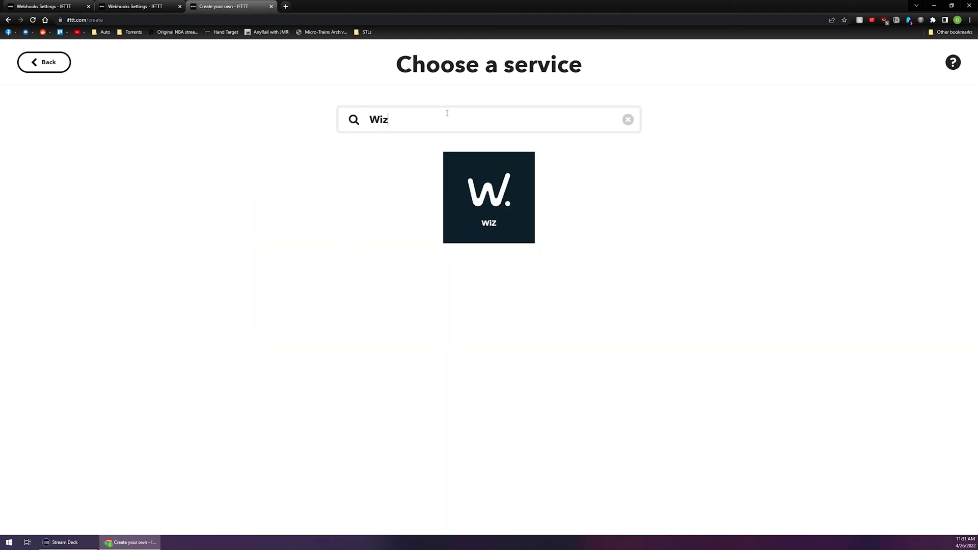
drag(372, 123, 369, 122)
click(492, 210)
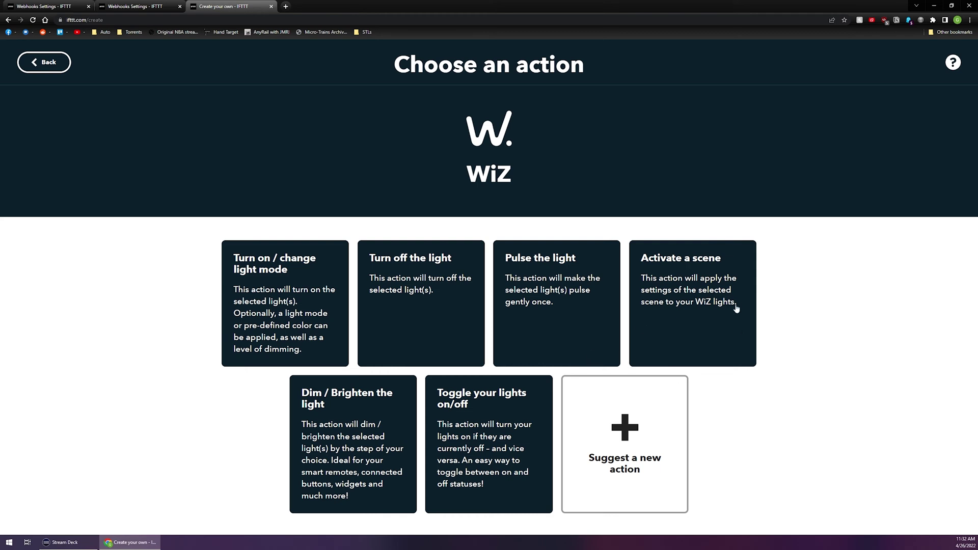
click(692, 320)
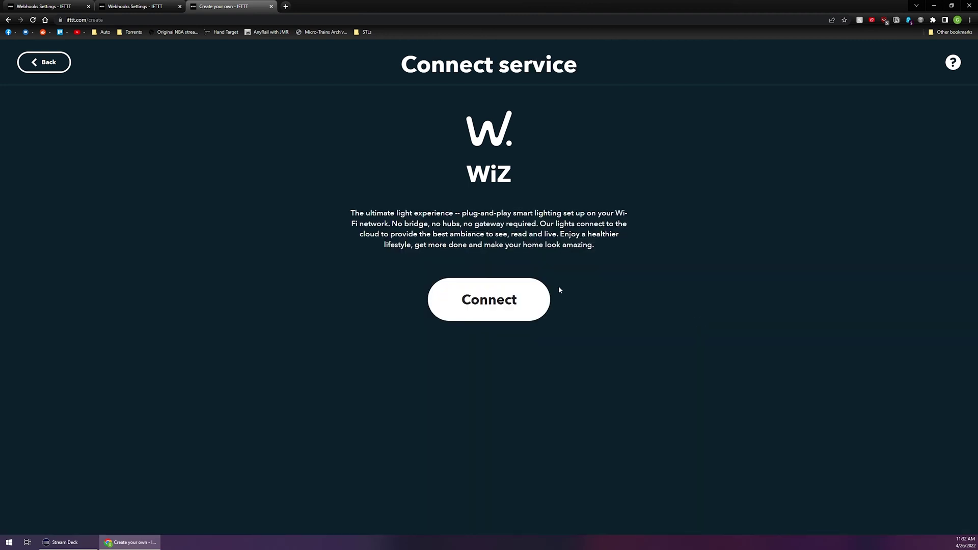
Connect WiZ to IFTTT by entering the activation code from the WiZ phone app.
click(483, 313)
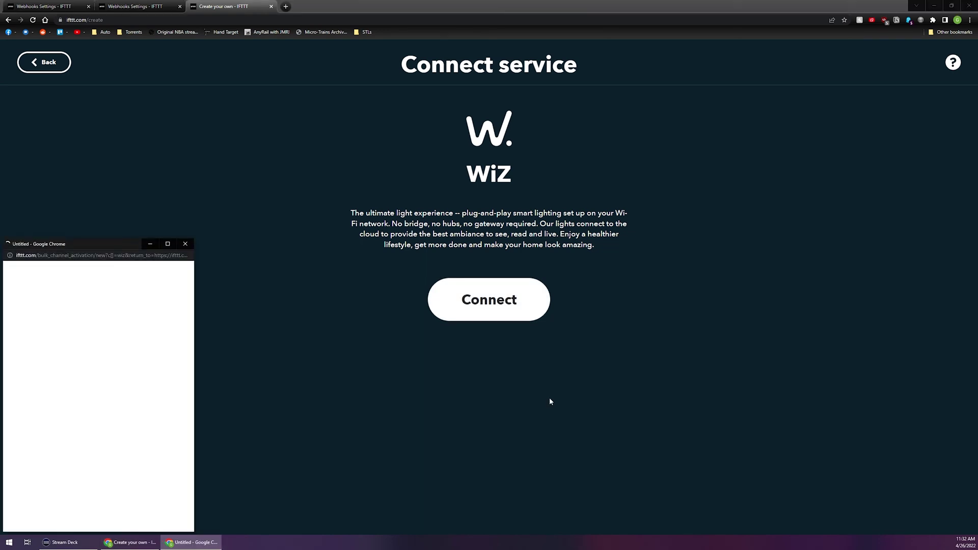
drag(83, 245, 296, 125)
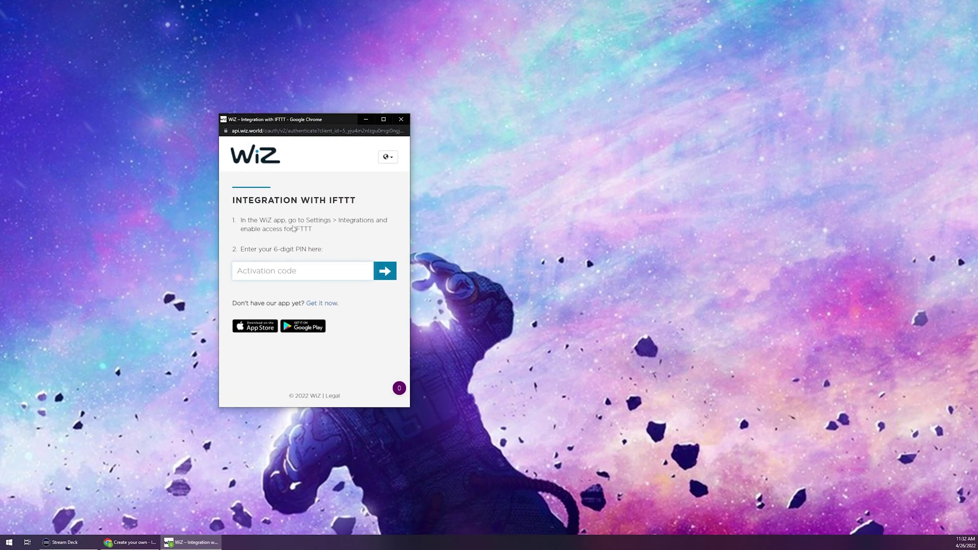
drag(312, 229, 241, 223)
click(333, 245)
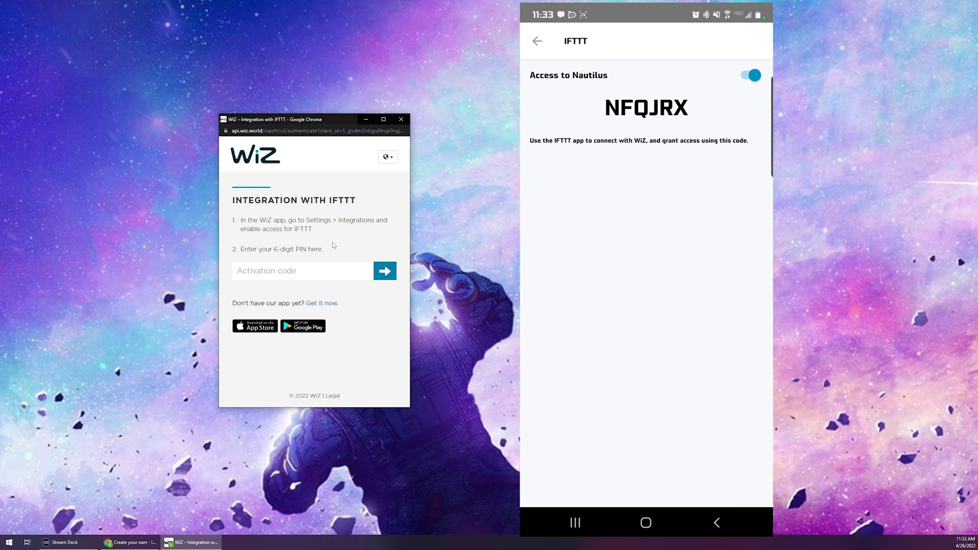
click(281, 271)
text(N)
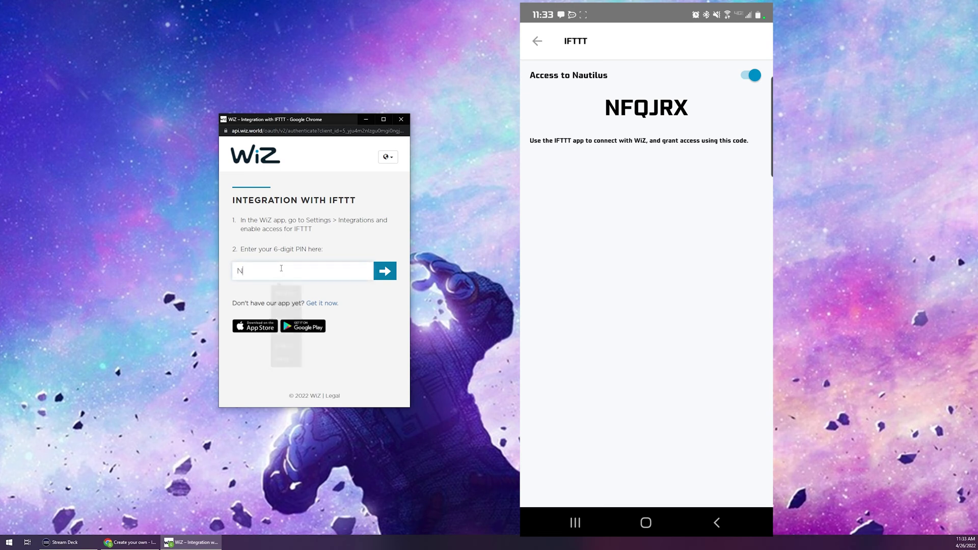
text(FQJRX)
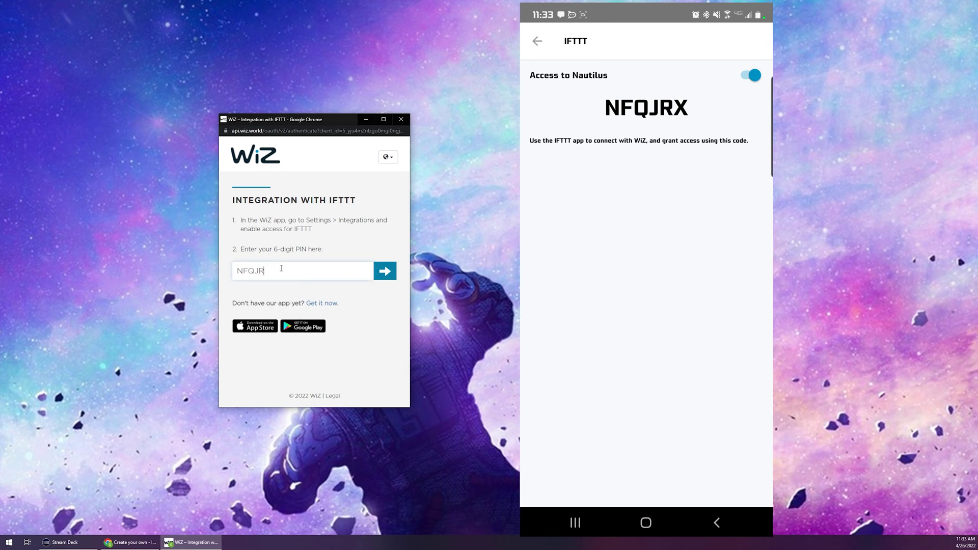
click(386, 271)
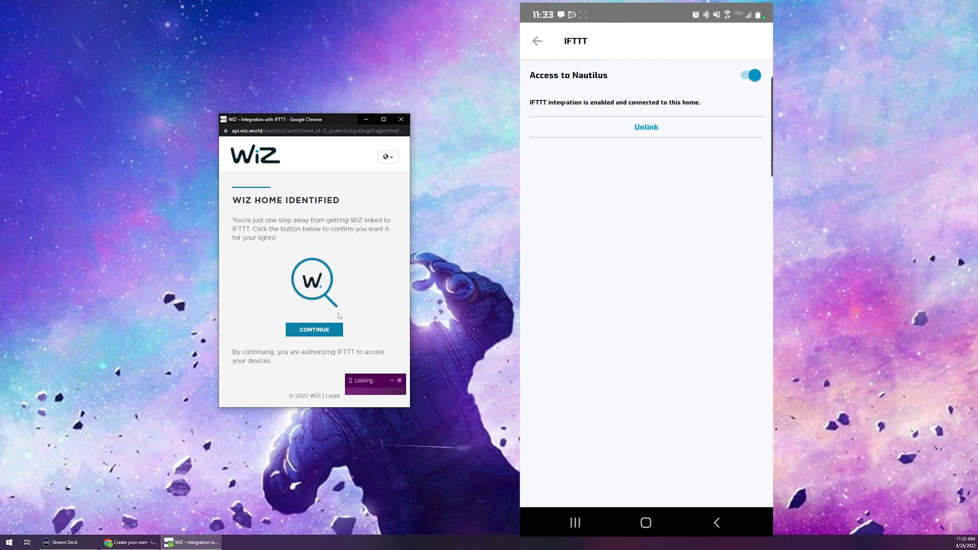
drag(306, 119, 440, 97)
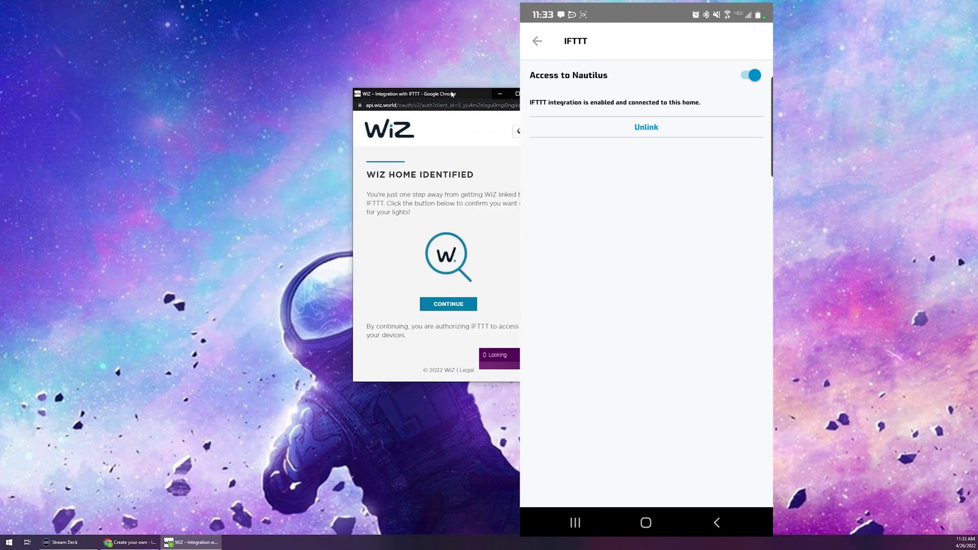
Choose the Daylight (Mission Control) scene, create the action and finish the applet.
click(129, 542)
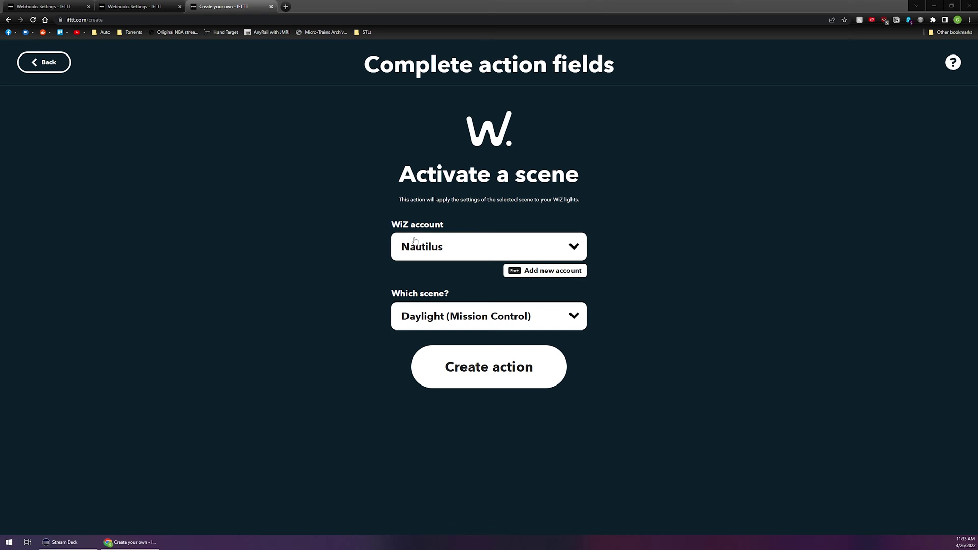
click(449, 319)
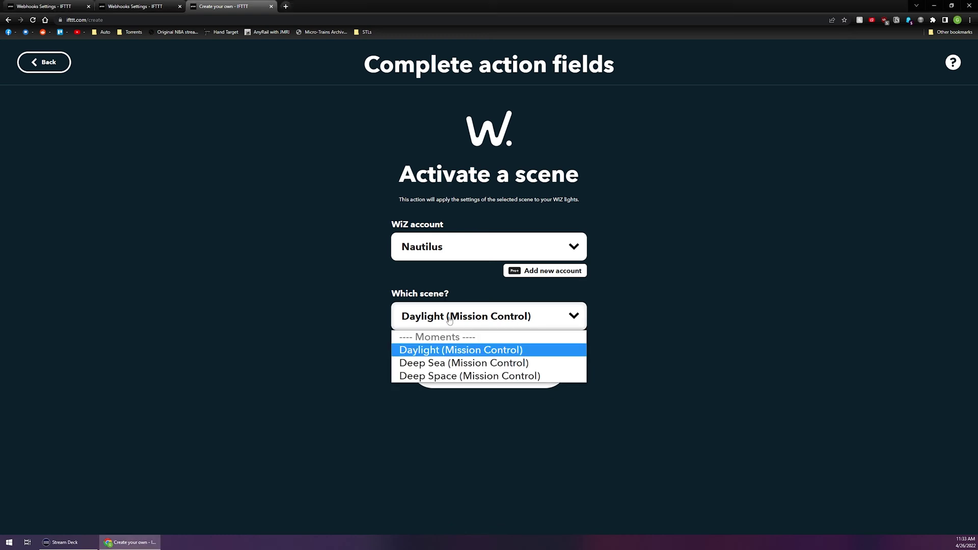
click(423, 354)
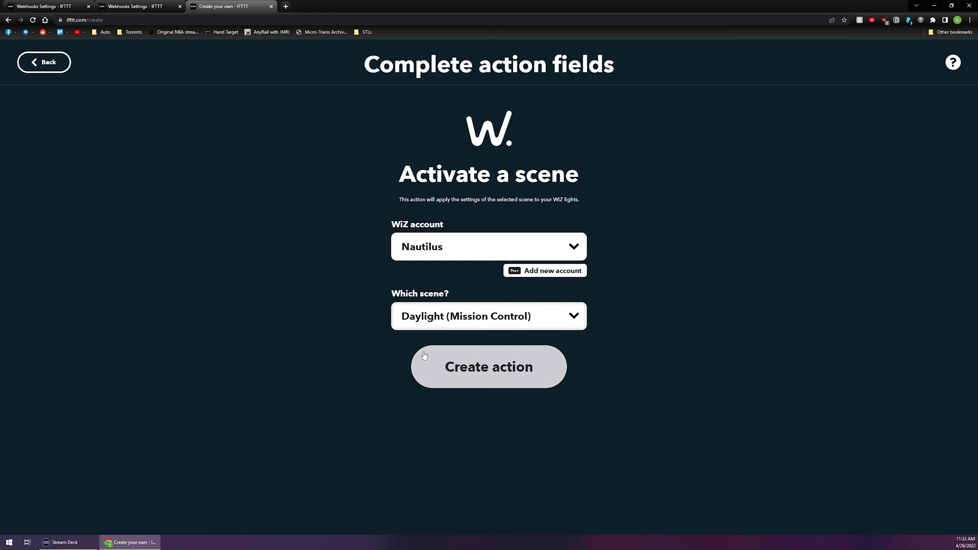
click(487, 373)
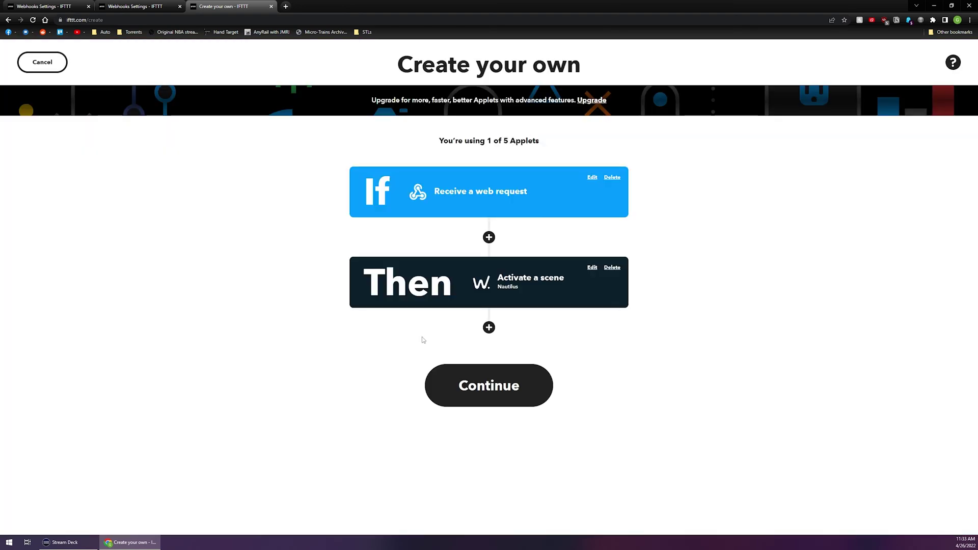
click(478, 391)
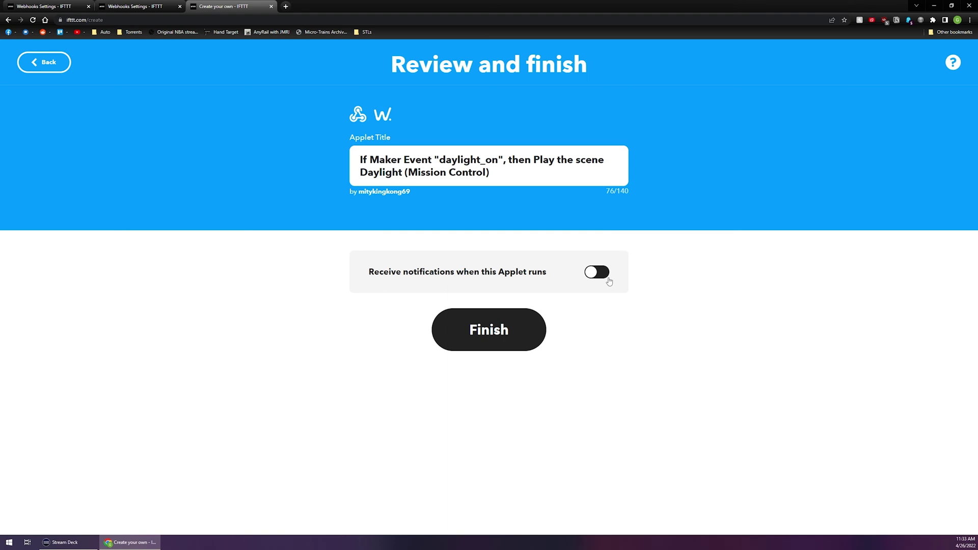
click(503, 339)
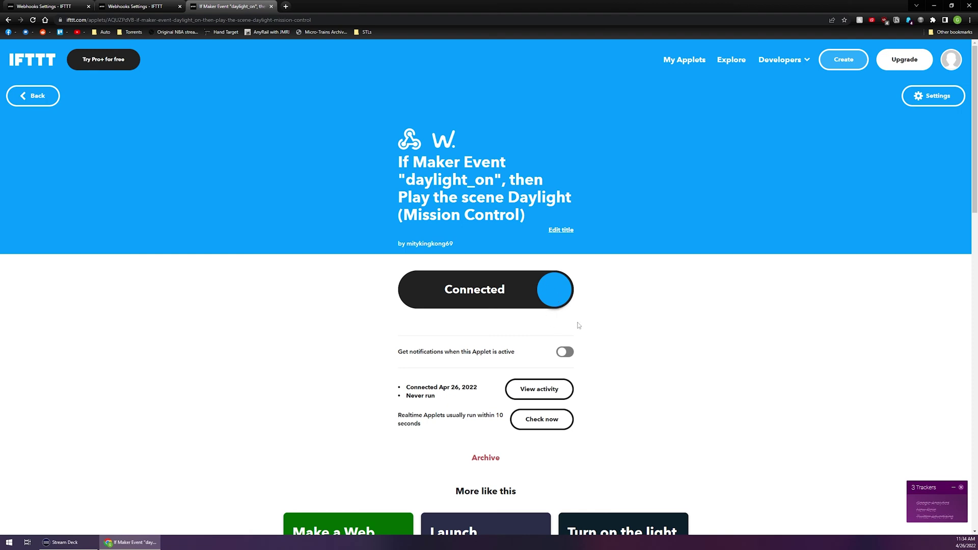
Check the IFTTT key's settings in Stream Deck, then return to the IFTTT applet page.
click(65, 542)
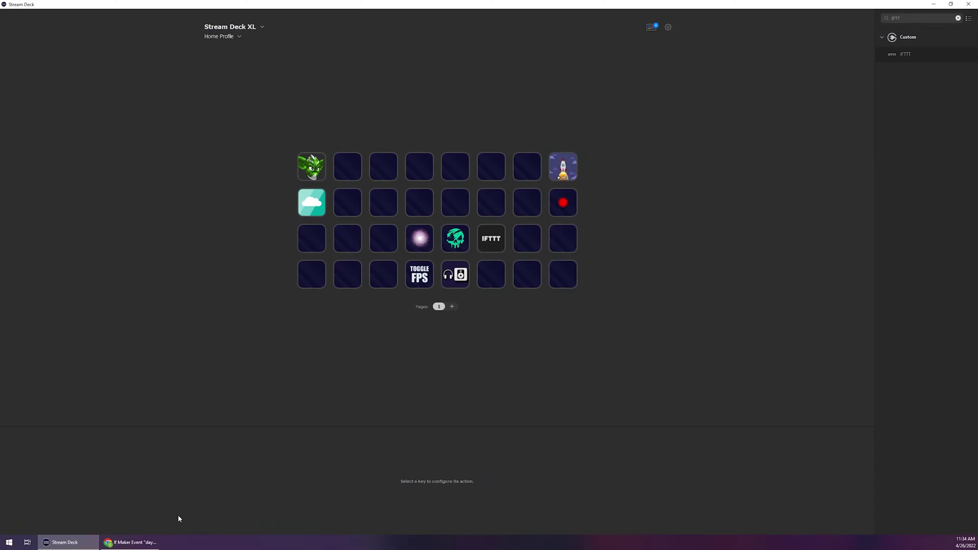
click(491, 238)
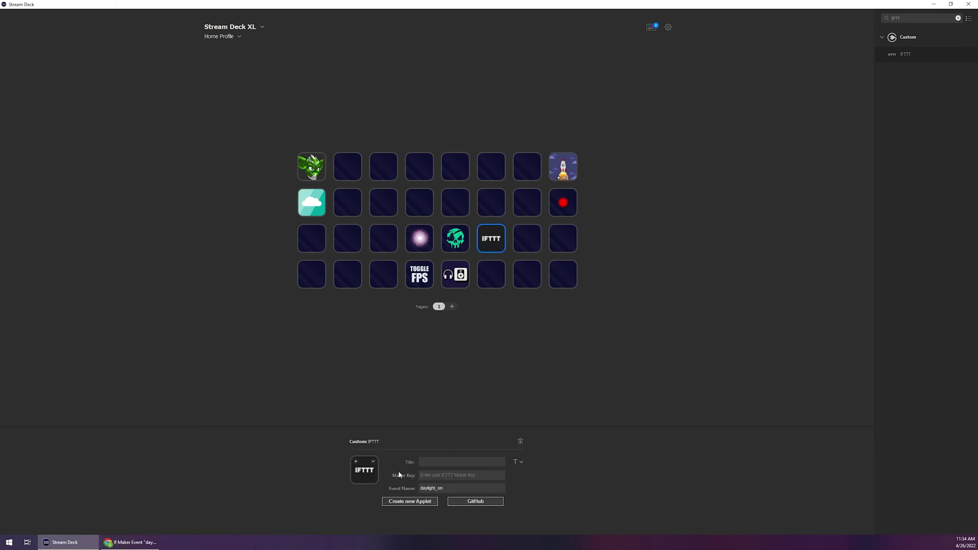
click(131, 542)
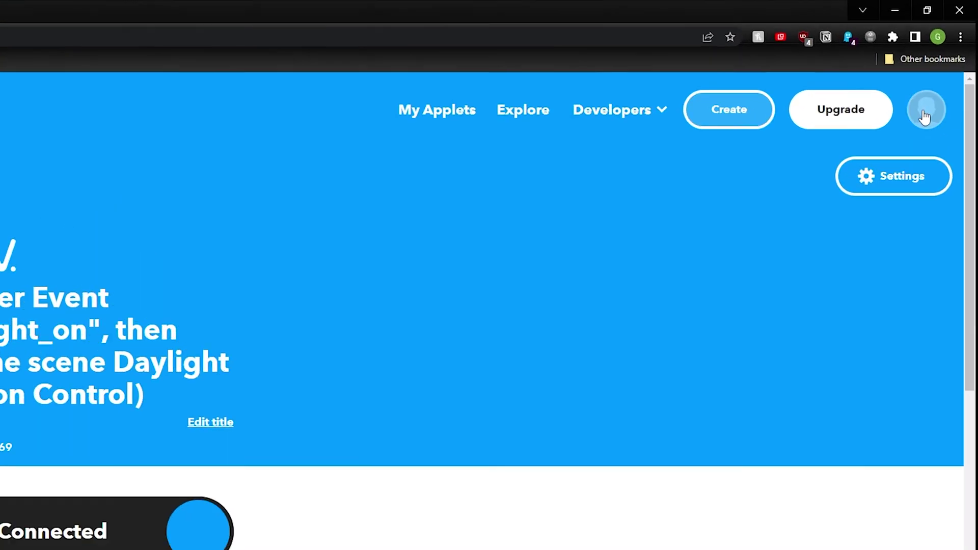
Go to the Webhooks service settings via My services.
click(924, 116)
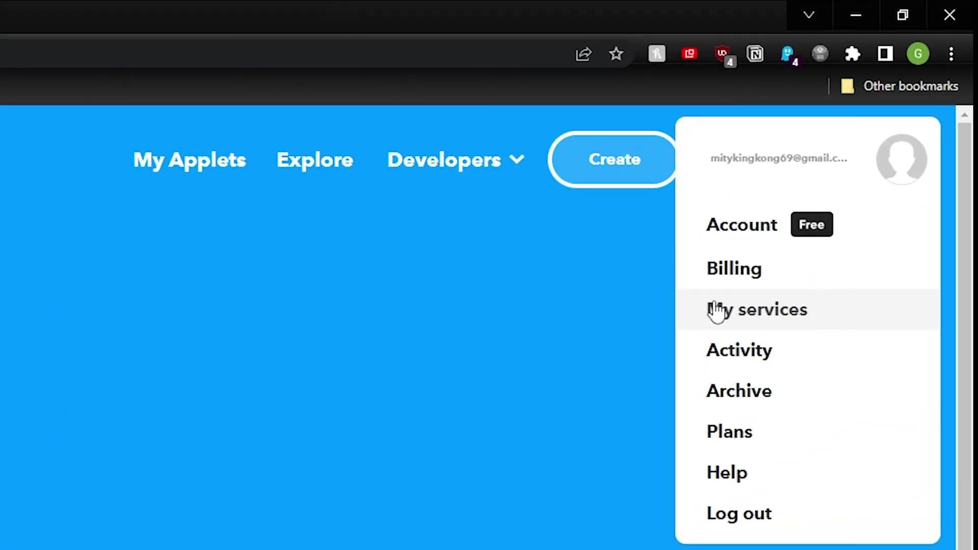
click(762, 319)
scroll(510, 331, down, 5)
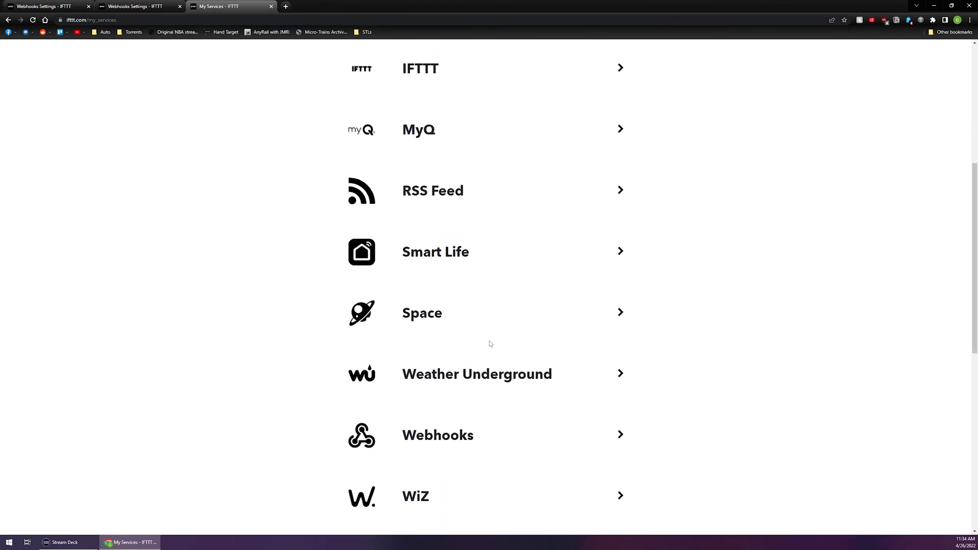
click(463, 403)
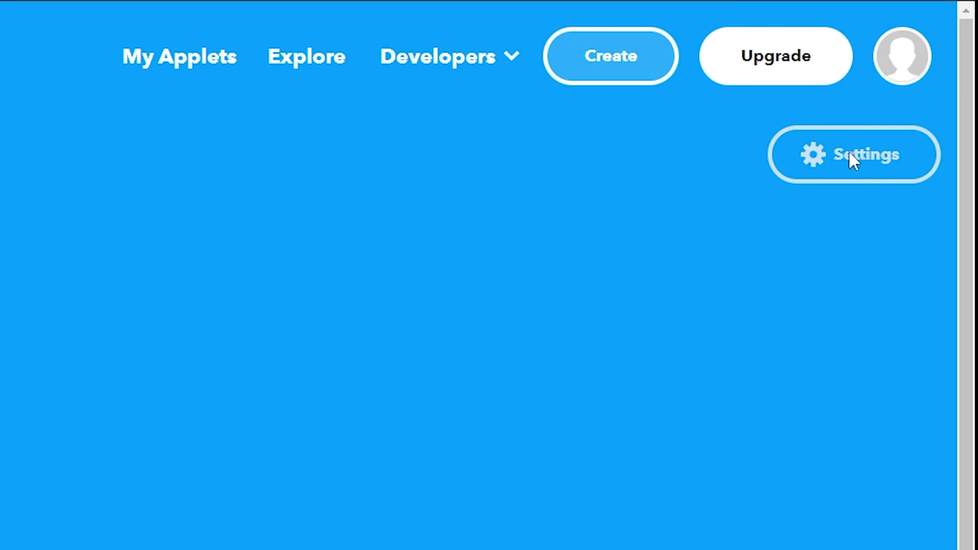
click(849, 153)
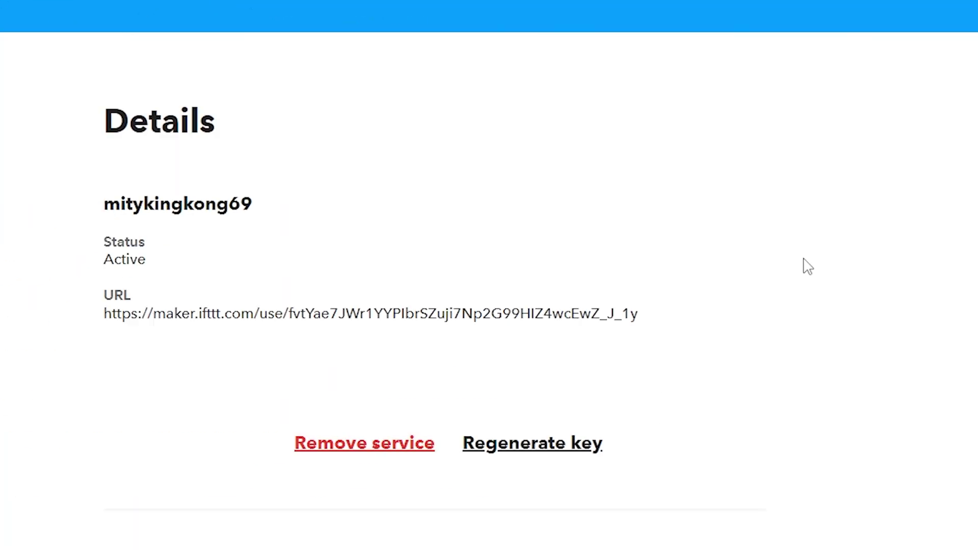
Select the maker key at the end of the Webhooks URL and copy it.
drag(643, 319, 402, 330)
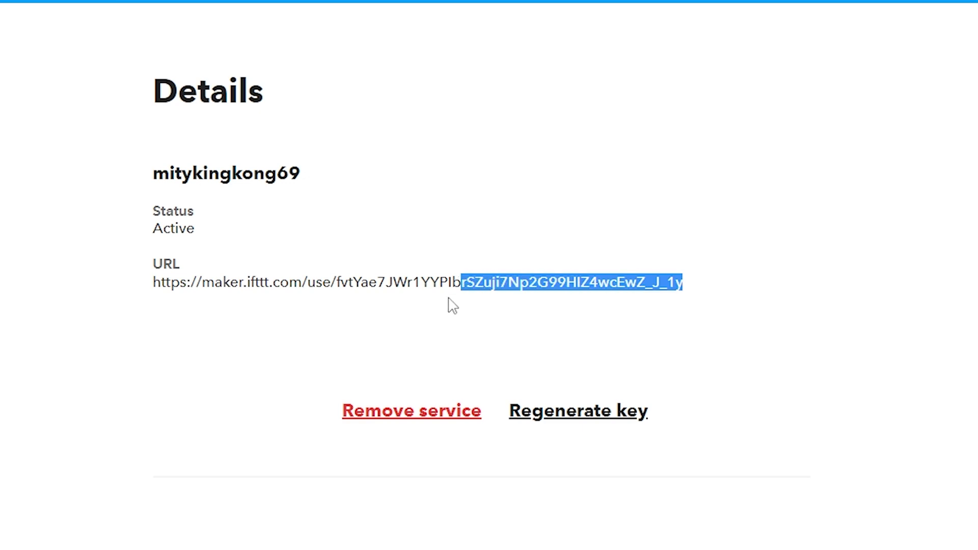
drag(448, 298, 336, 288)
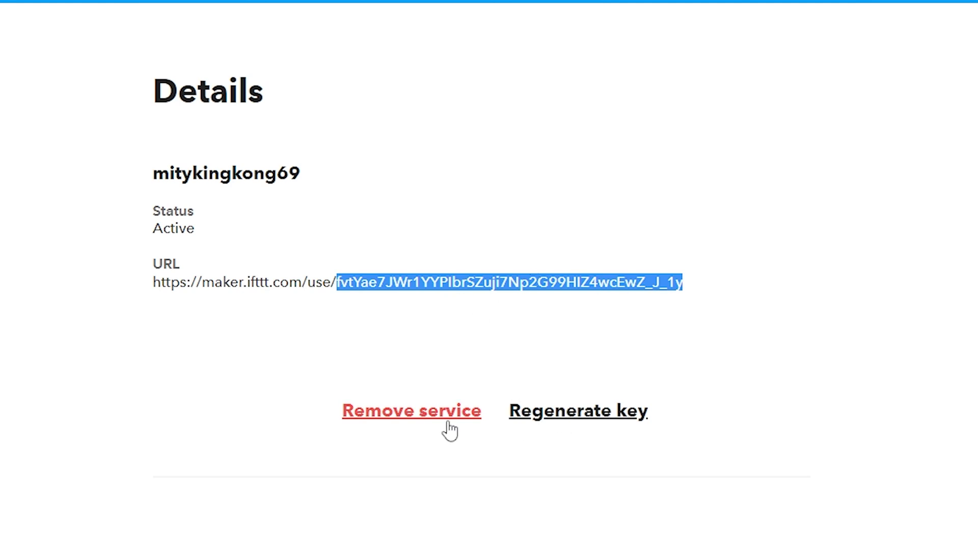
right_click(487, 286)
click(533, 295)
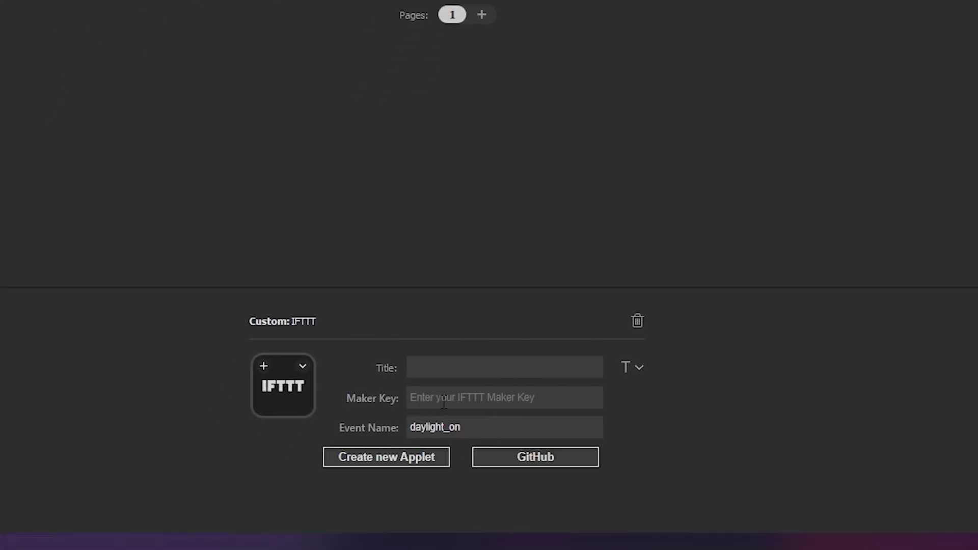
Paste the maker key into Maker Key and title the key 'Daylight On', aligned to the top.
click(443, 403)
key(ctrl+v)
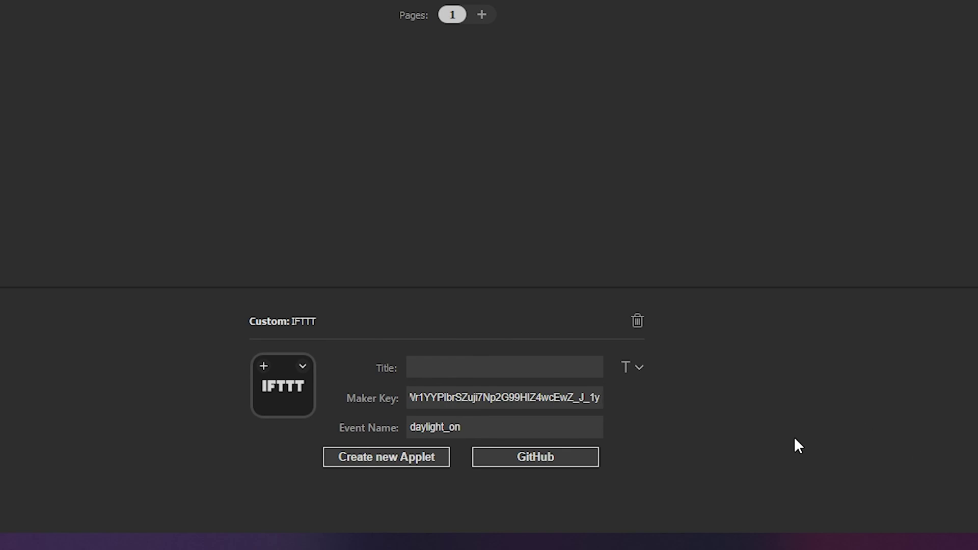
click(433, 367)
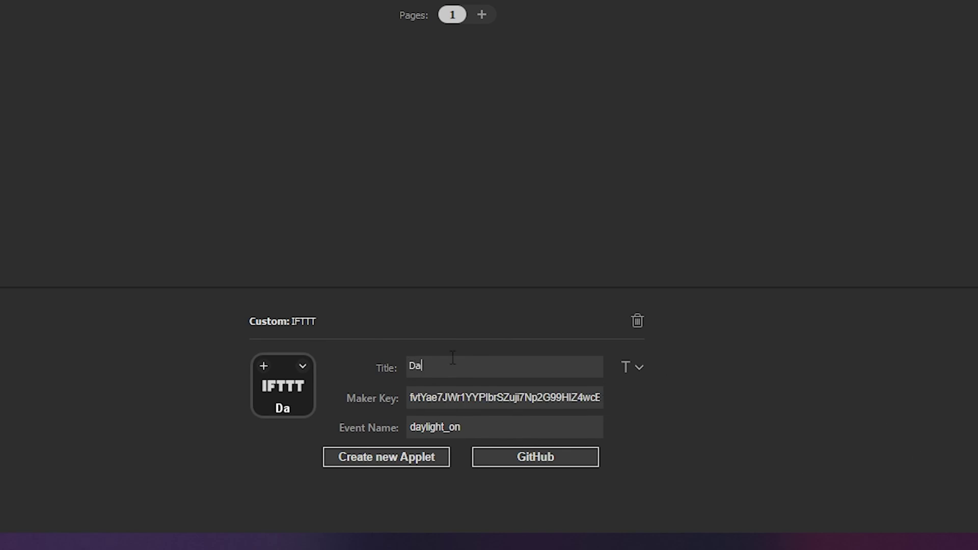
text(ght On)
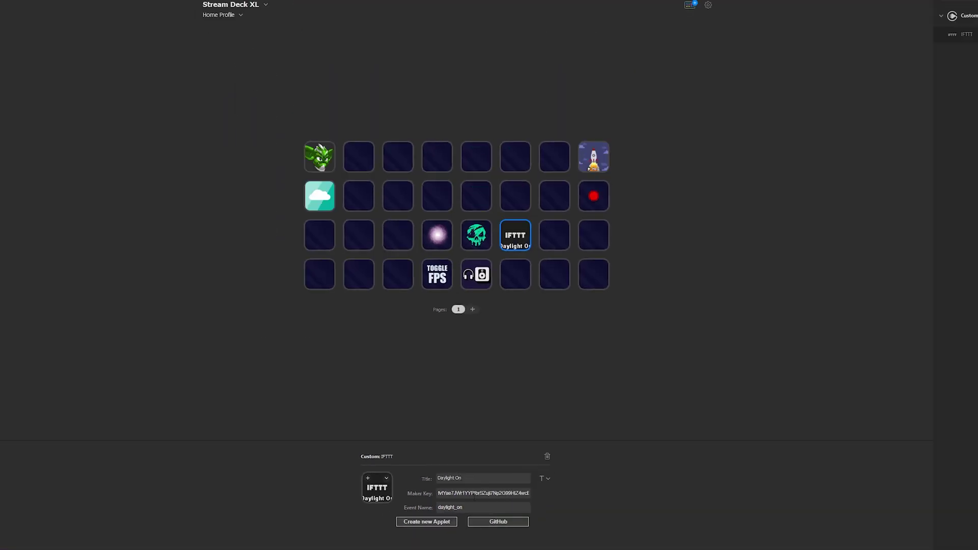
click(548, 481)
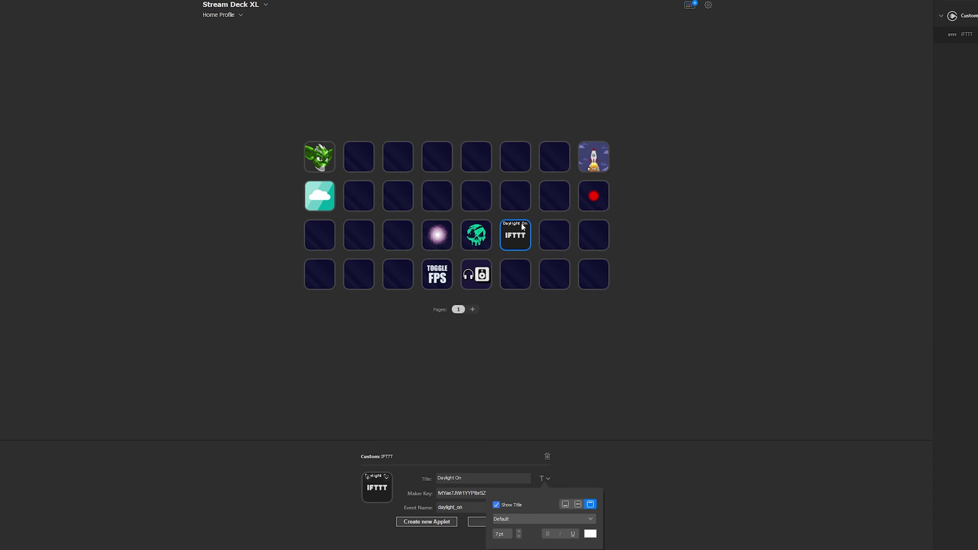
click(630, 417)
click(482, 237)
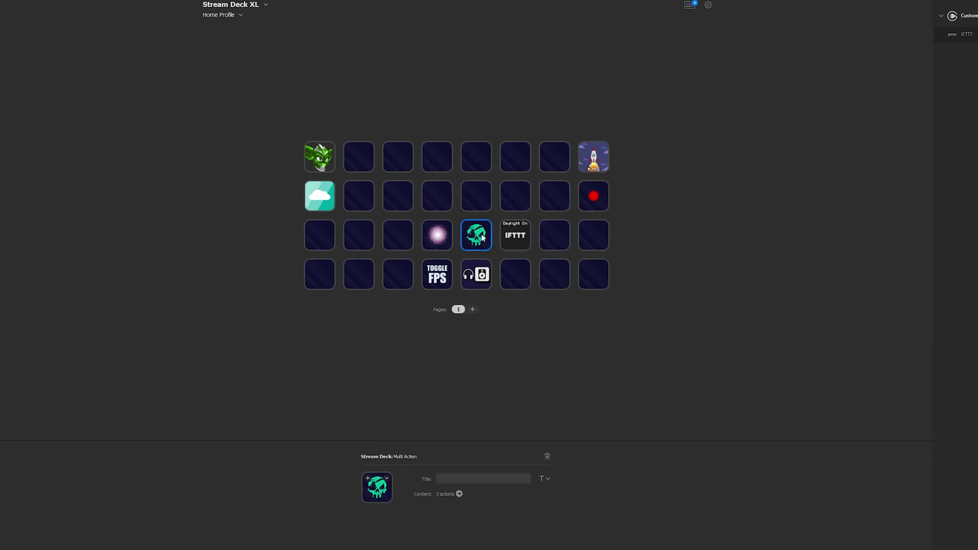
click(457, 243)
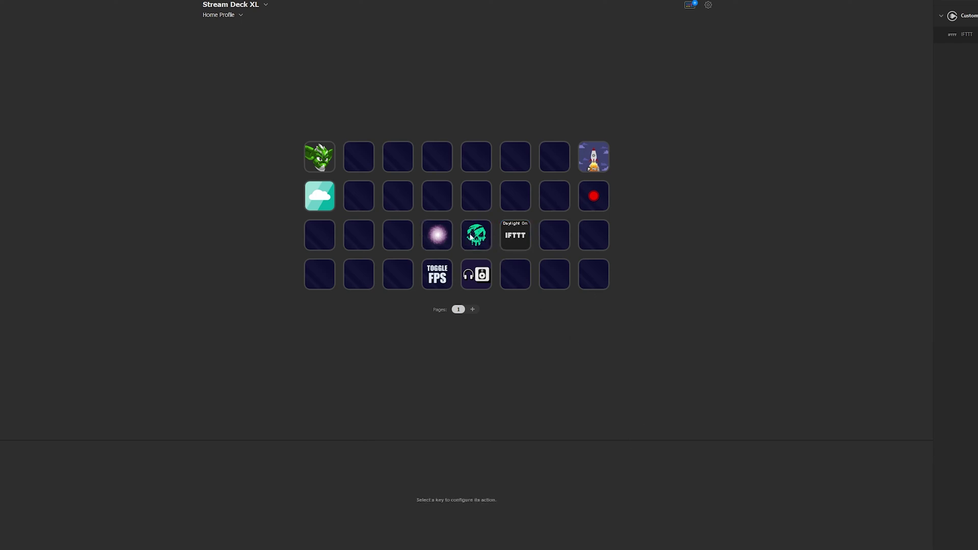
click(474, 239)
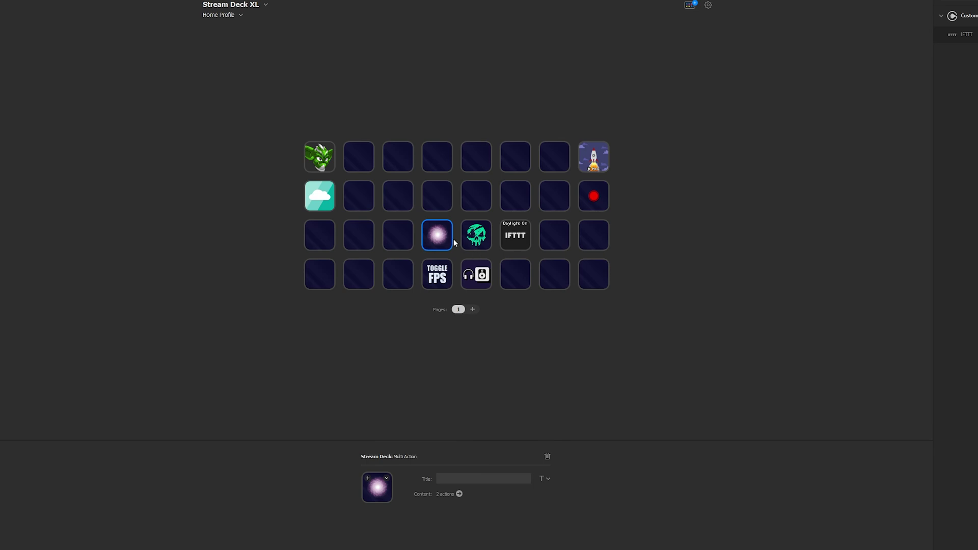
click(545, 388)
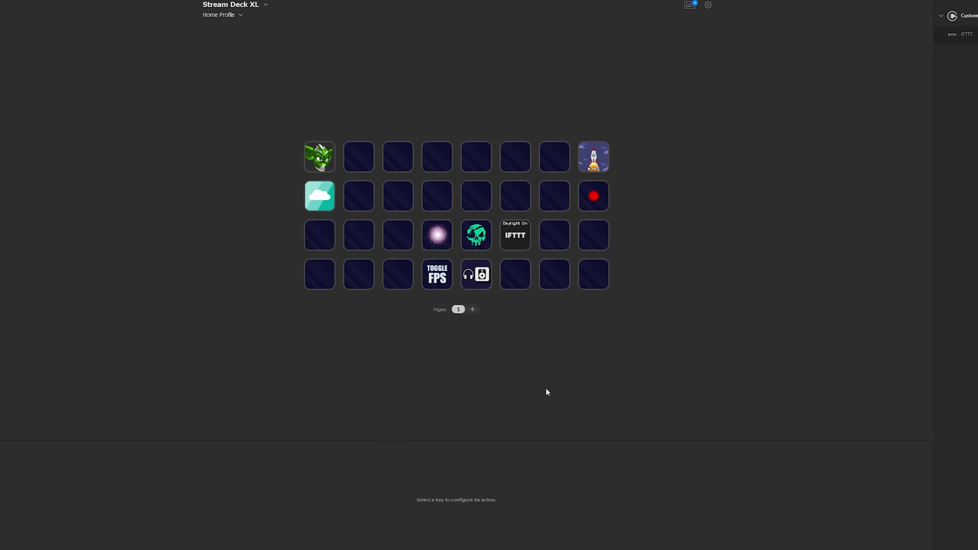
click(512, 227)
click(642, 374)
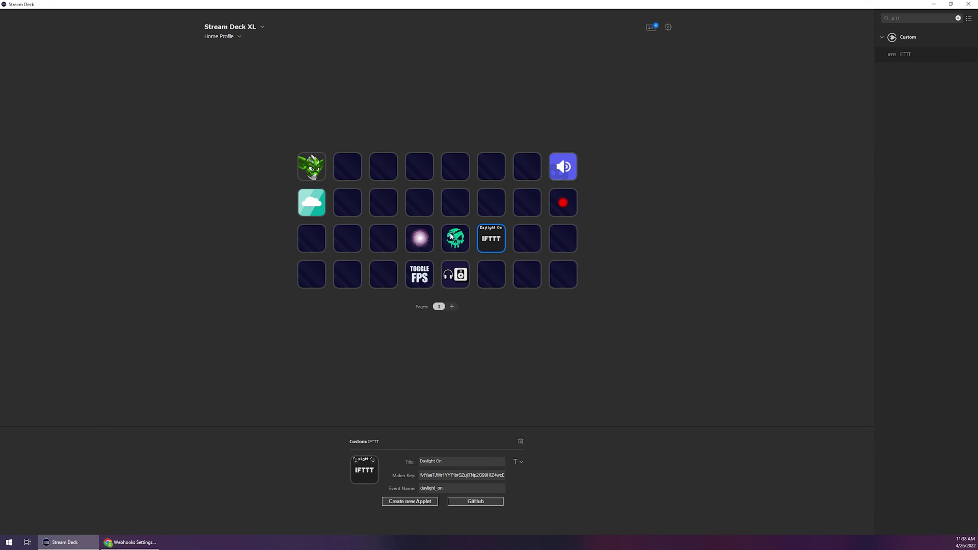
Select the skull key to show its Multi Action settings with two actions.
click(452, 236)
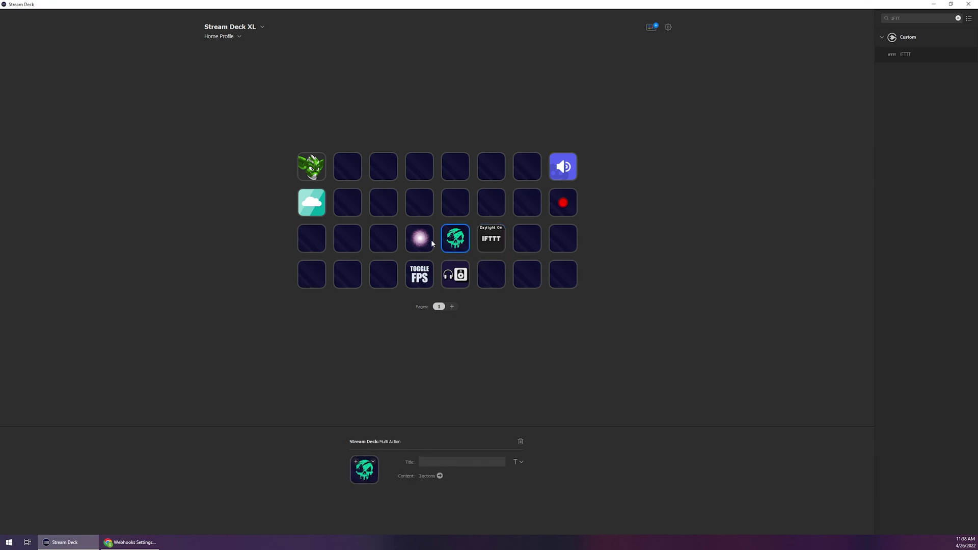